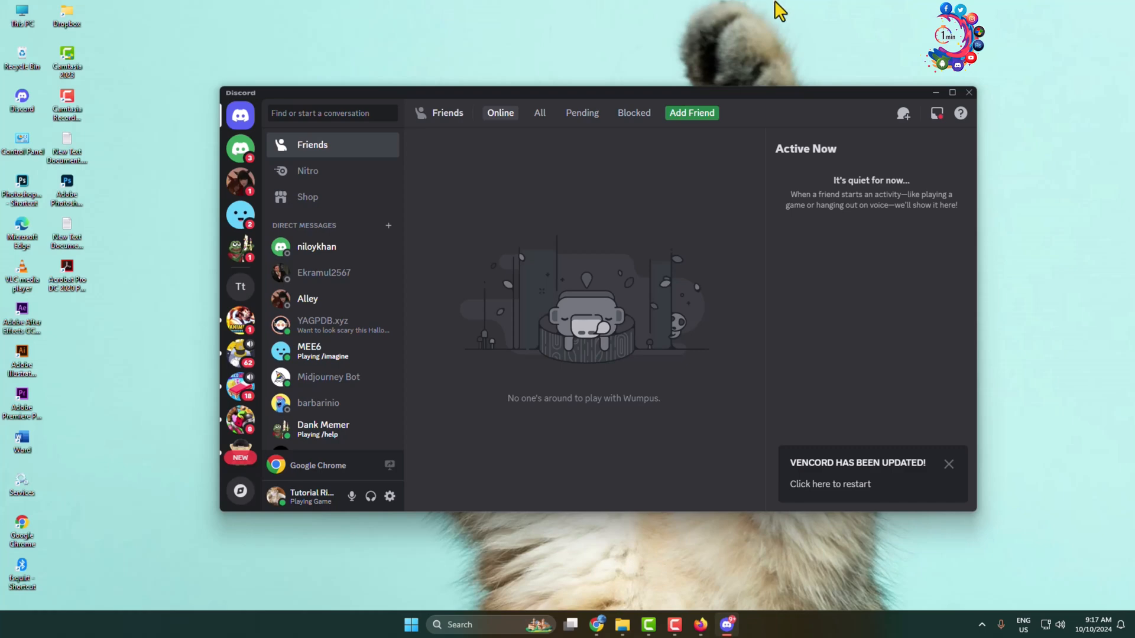
# Shift the Discord window slightly to the right by its title bar
pyautogui.moveTo(642, 96); pyautogui.dragTo(673, 96)
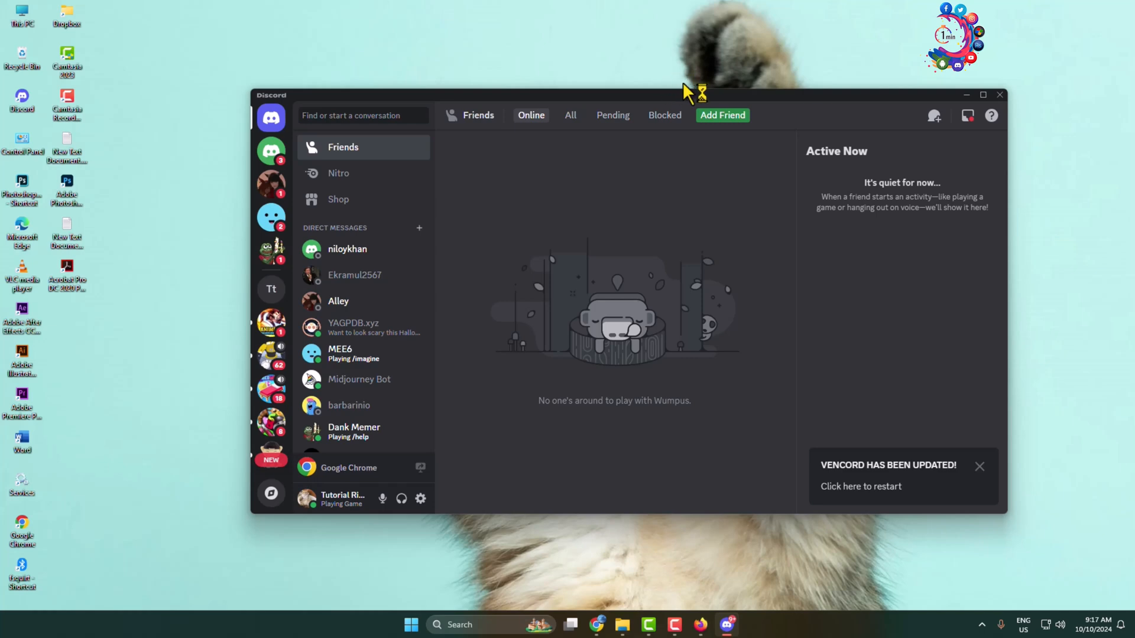
pyautogui.click(421, 498)
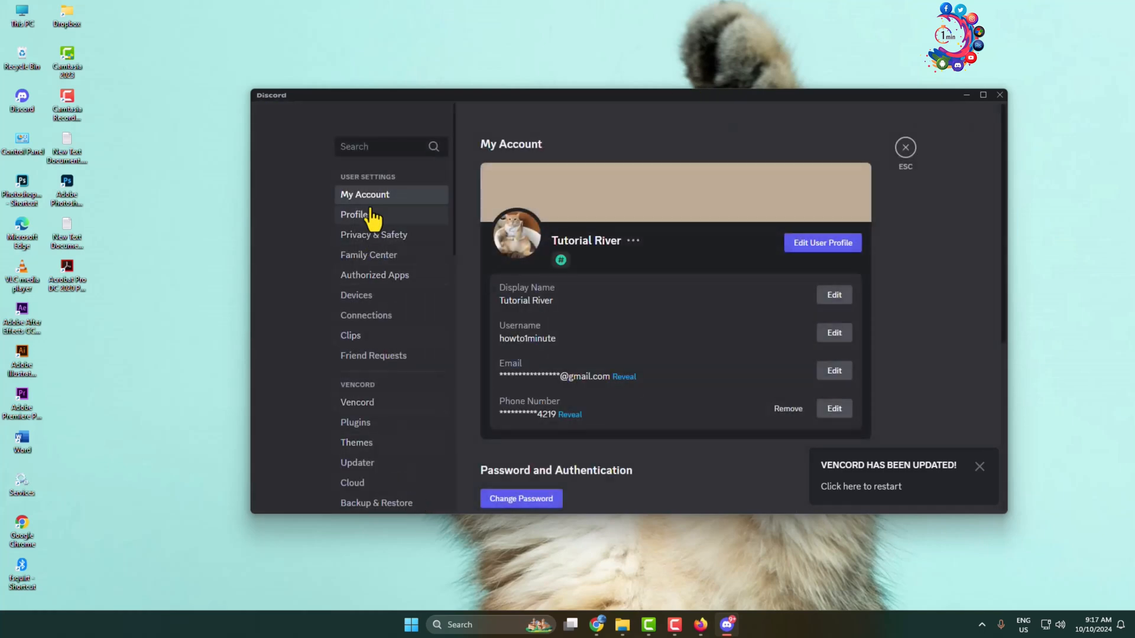
pyautogui.scroll(-3, 371, 285)
pyautogui.scroll(-3, 372, 285)
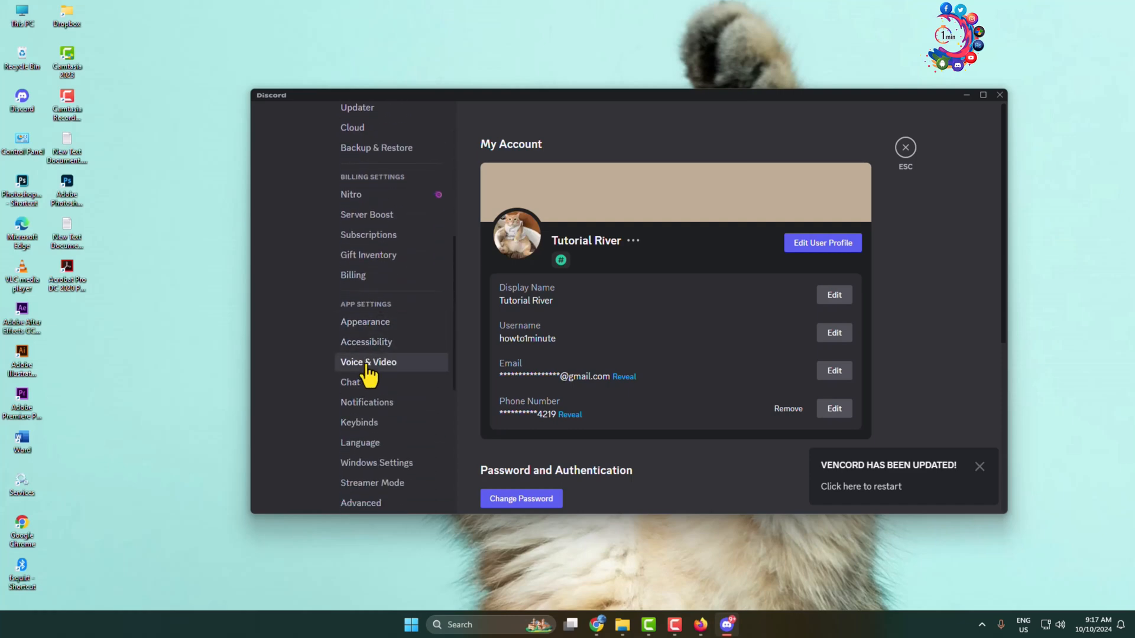
pyautogui.click(368, 361)
pyautogui.scroll(-5, 690, 288)
pyautogui.scroll(-5, 689, 289)
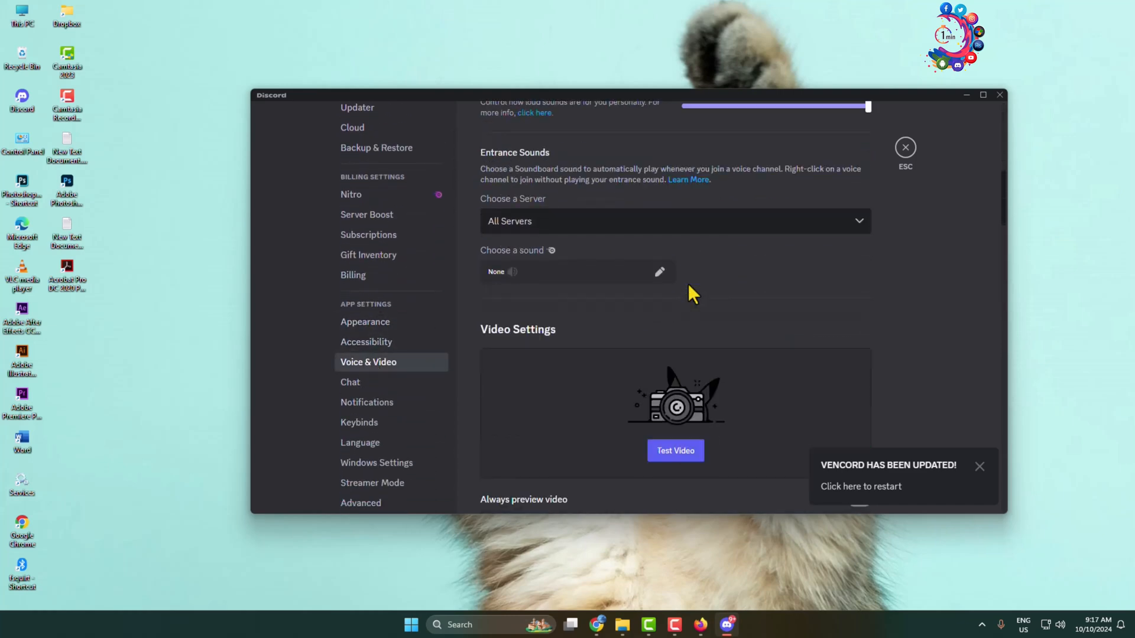
pyautogui.scroll(-5, 690, 288)
pyautogui.scroll(-5, 690, 288)
pyautogui.scroll(-2, 691, 295)
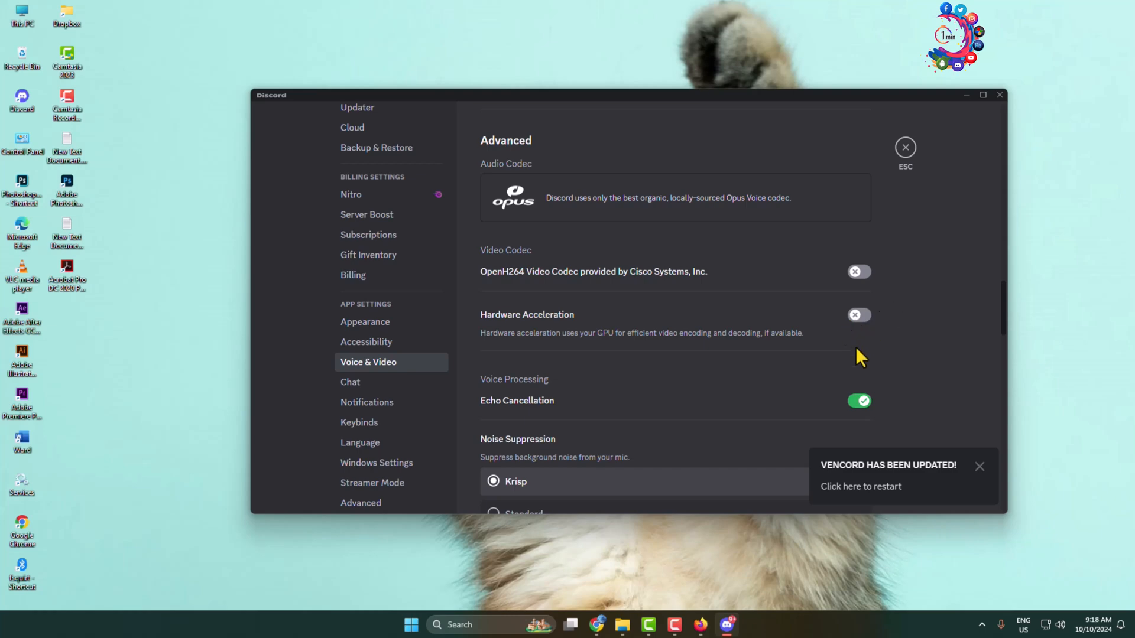
pyautogui.click(904, 147)
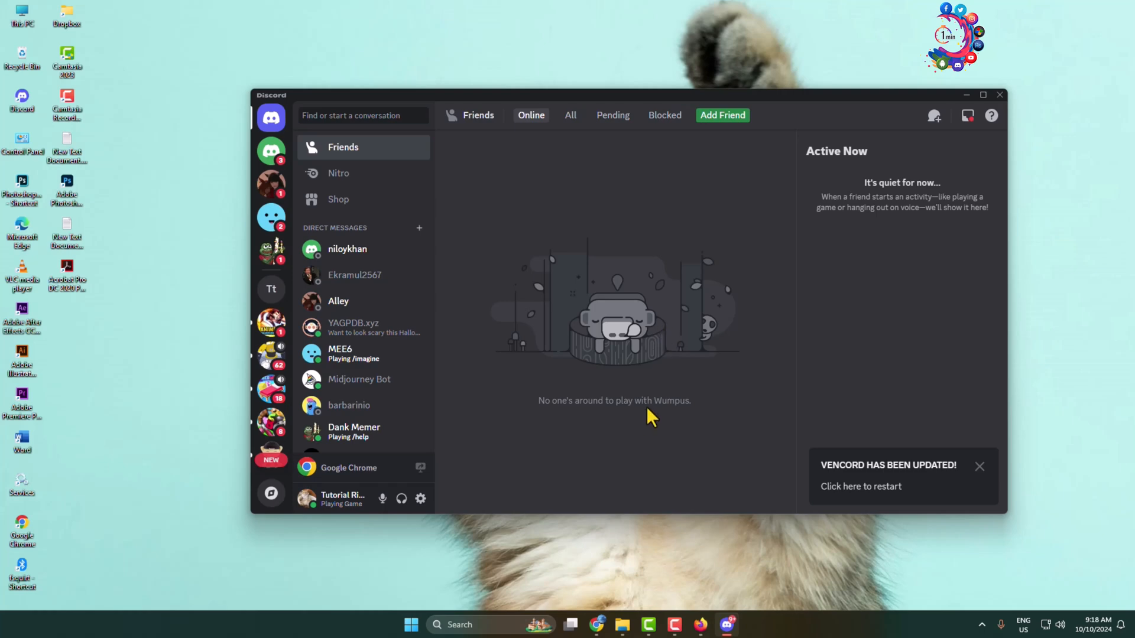
# In Firefox Settings, search 'hardware' to confirm acceleration is off, then return to General
pyautogui.click(701, 626)
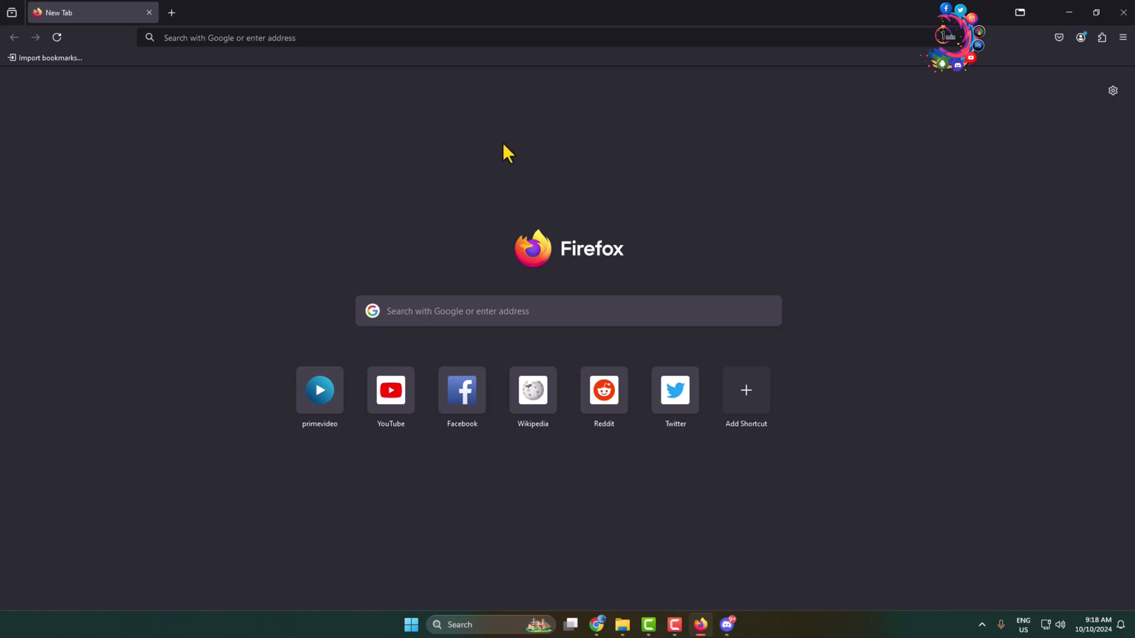
pyautogui.click(1123, 37)
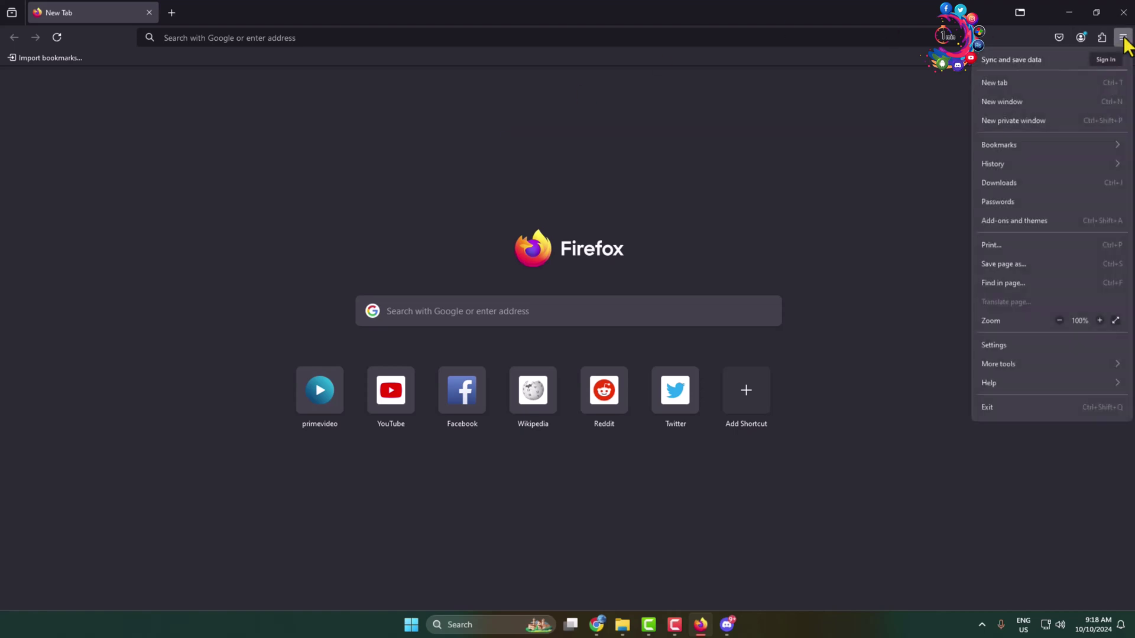
pyautogui.click(1005, 344)
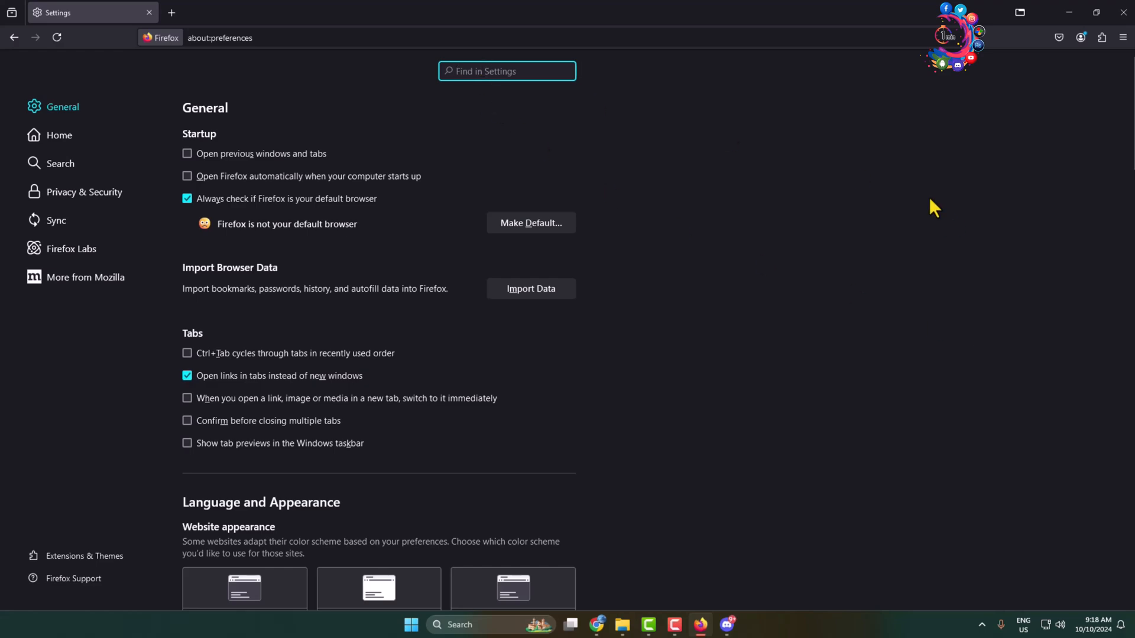
pyautogui.write('h')
pyautogui.press('BackSpace')
pyautogui.write('hardw')
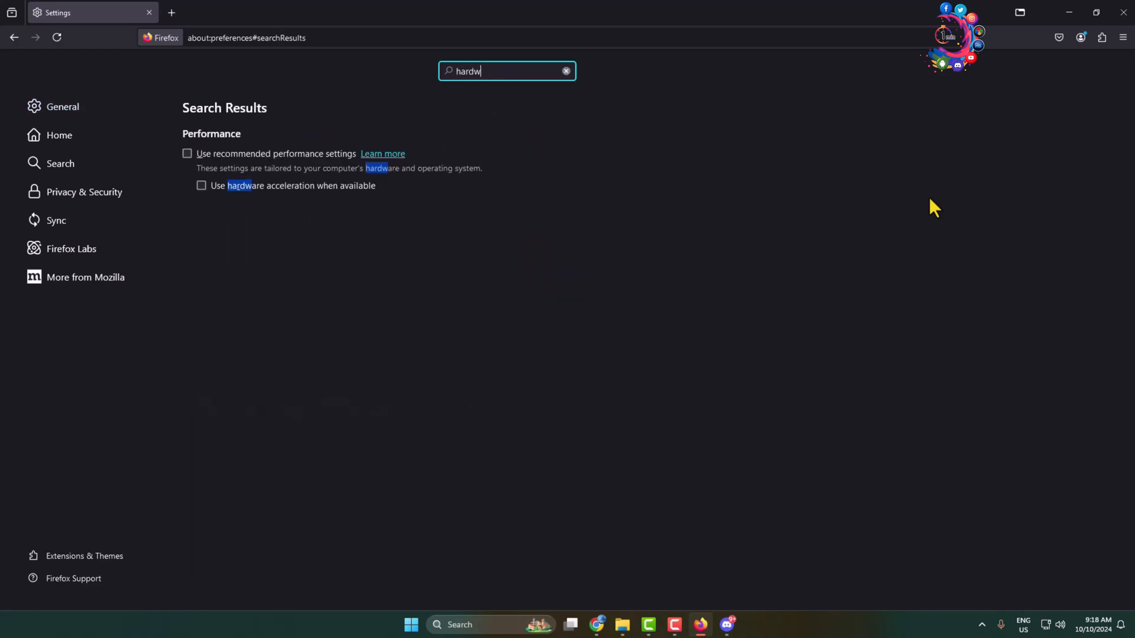
pyautogui.write('are')
pyautogui.click(13, 38)
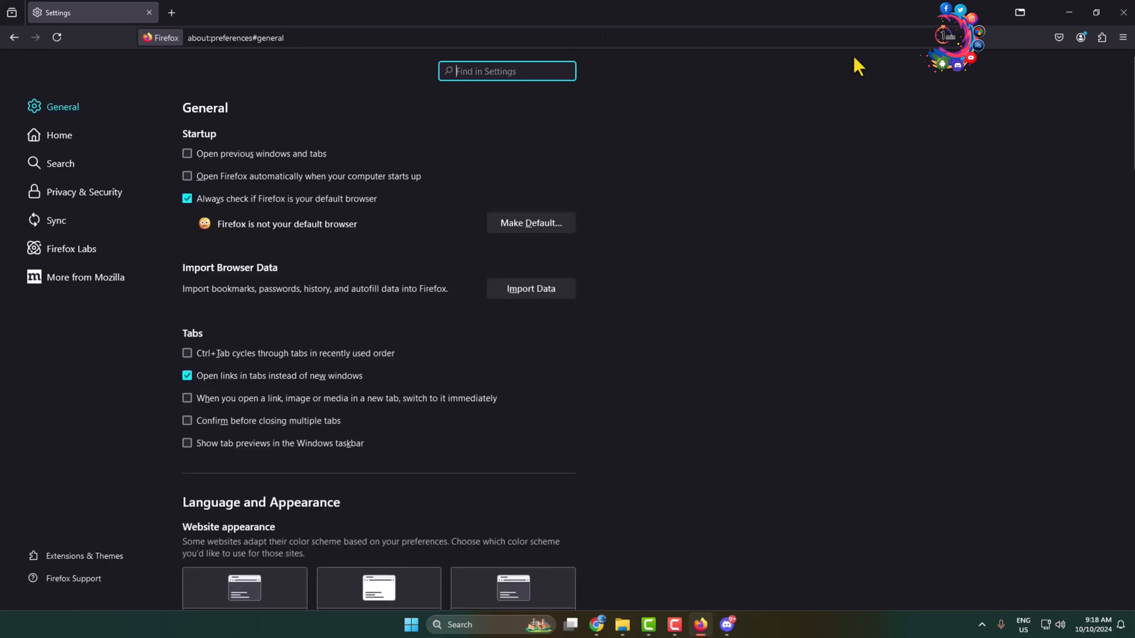
# Search 'hbo max' from the address bar and land on the Max site
pyautogui.click(641, 38)
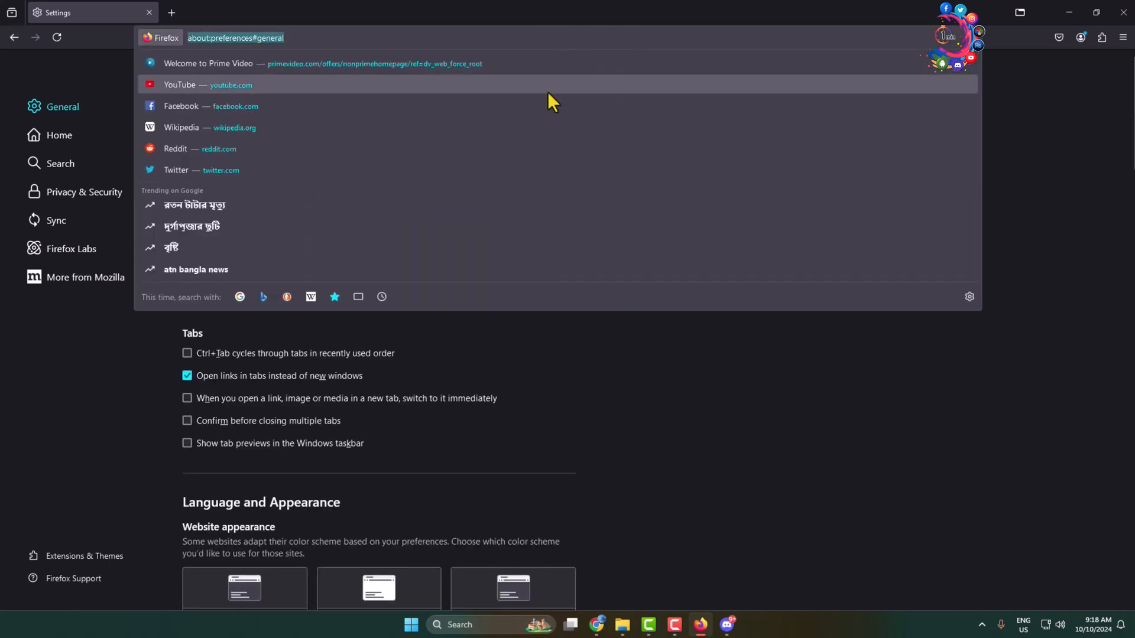
pyautogui.write('hbo ')
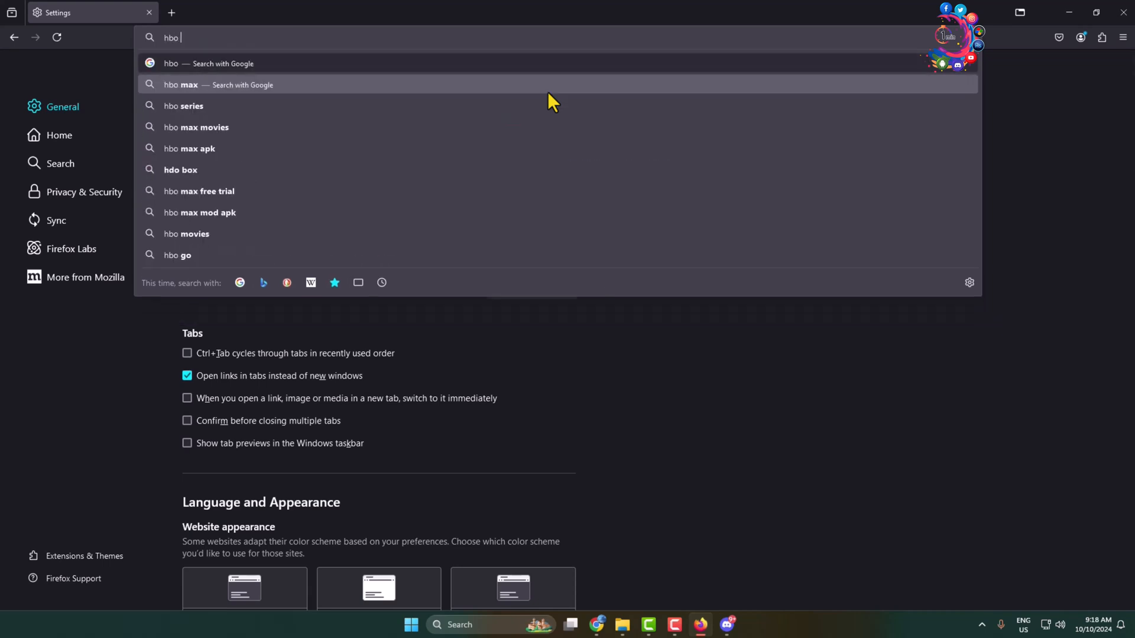
pyautogui.write('max')
pyautogui.press('Return')
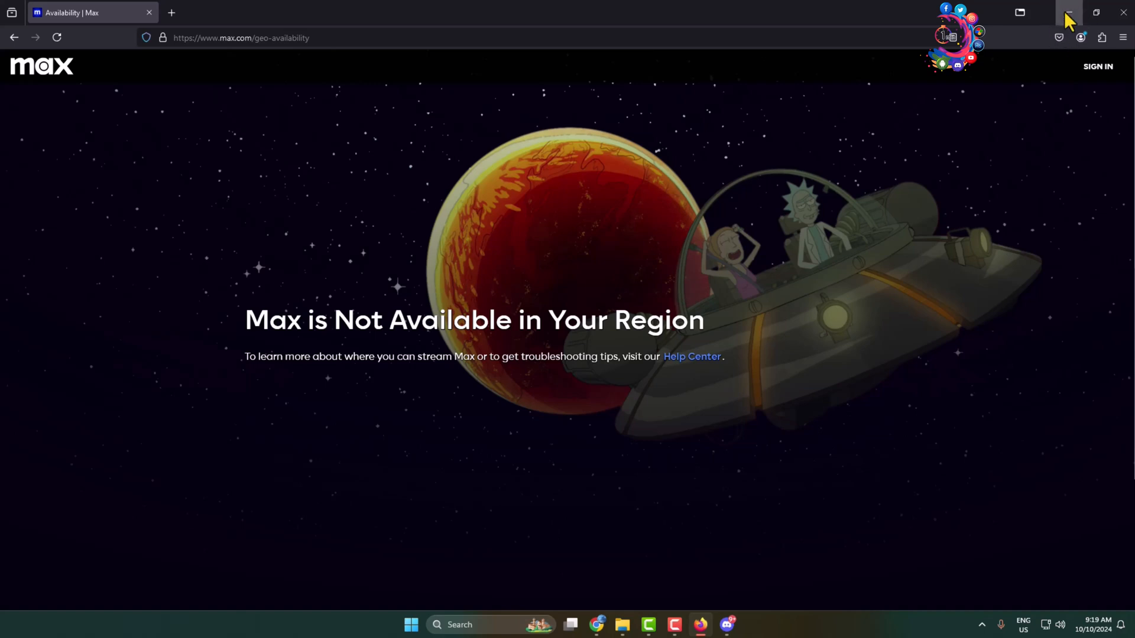
# Bring Discord forward and switch to howto1minute's server
pyautogui.click(727, 626)
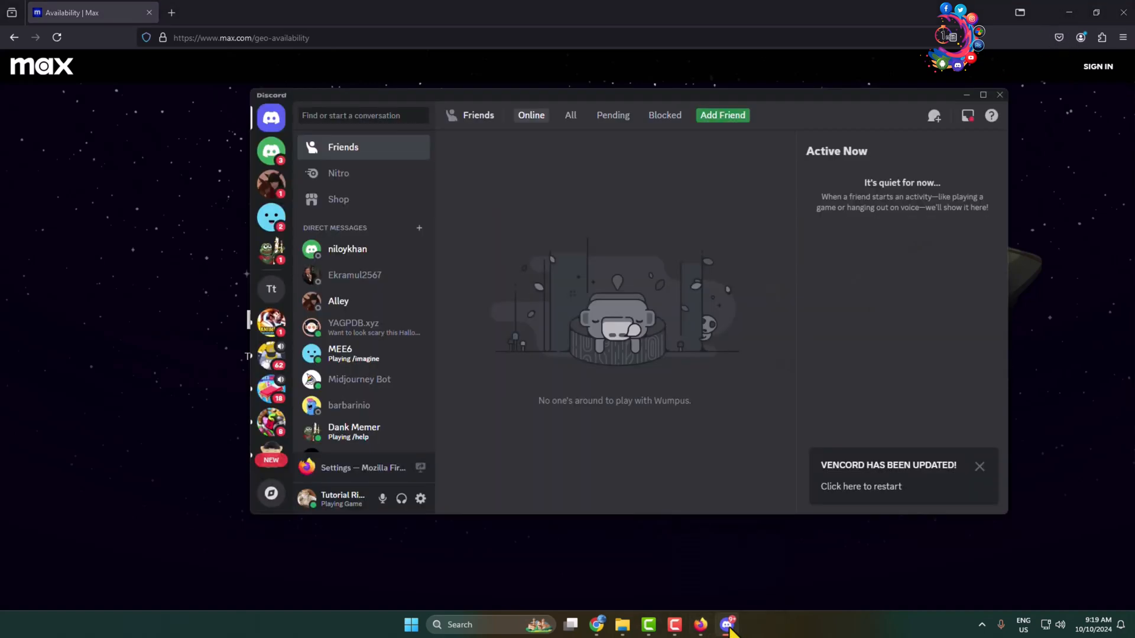
pyautogui.click(272, 183)
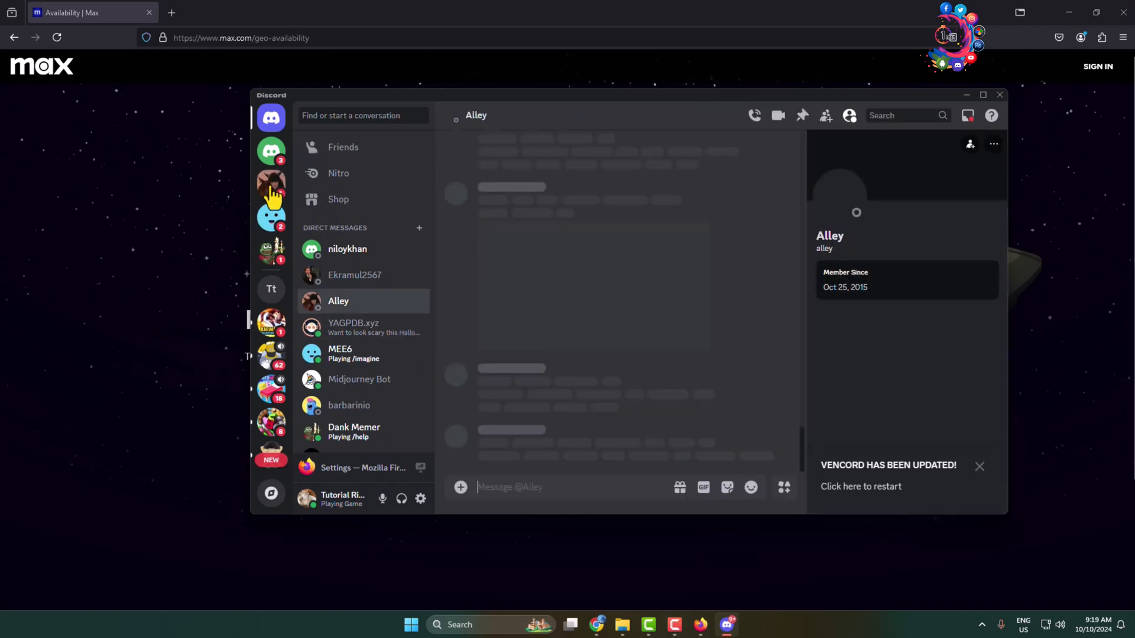
pyautogui.scroll(-3, 271, 328)
pyautogui.scroll(-3, 275, 328)
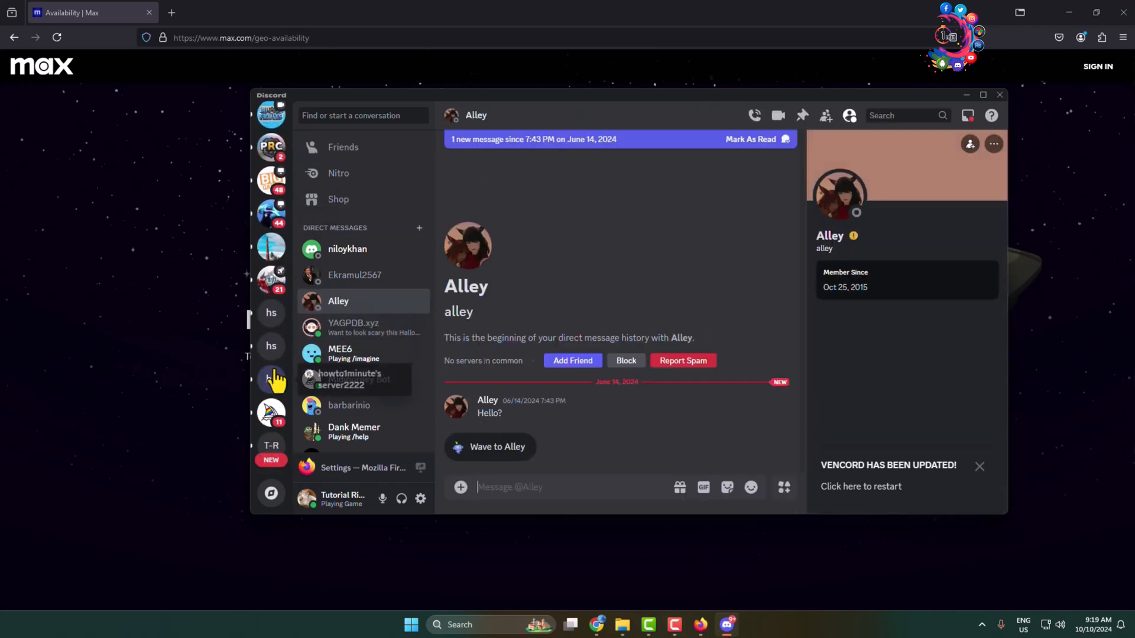
pyautogui.click(271, 315)
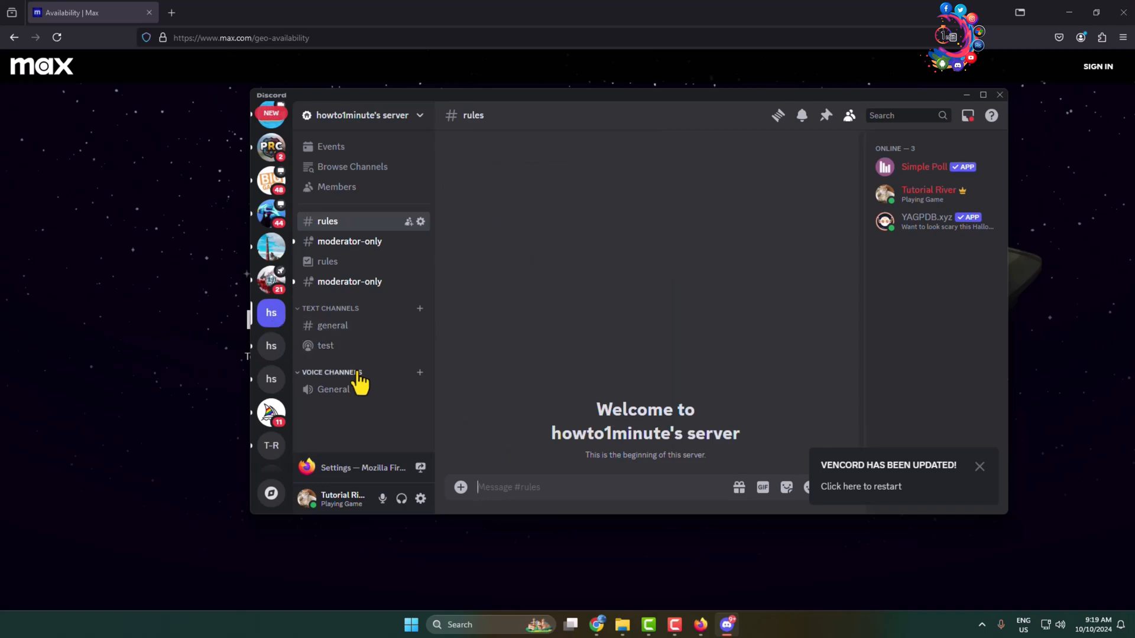
# Join the General voice channel and bring up the Screen Share picker
pyautogui.click(334, 390)
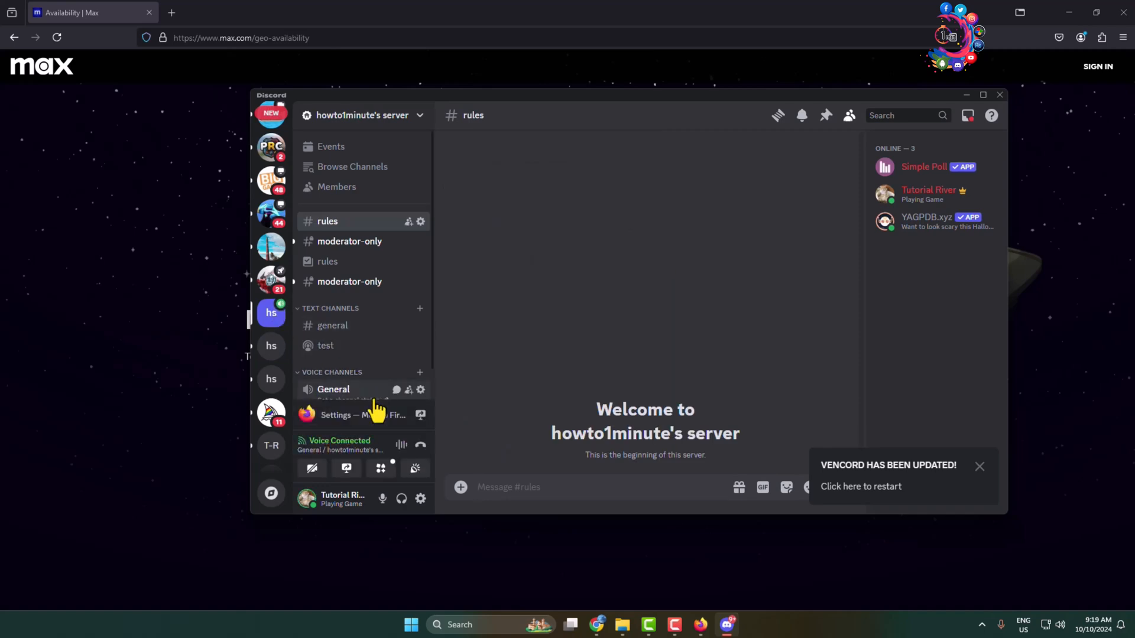
pyautogui.click(347, 469)
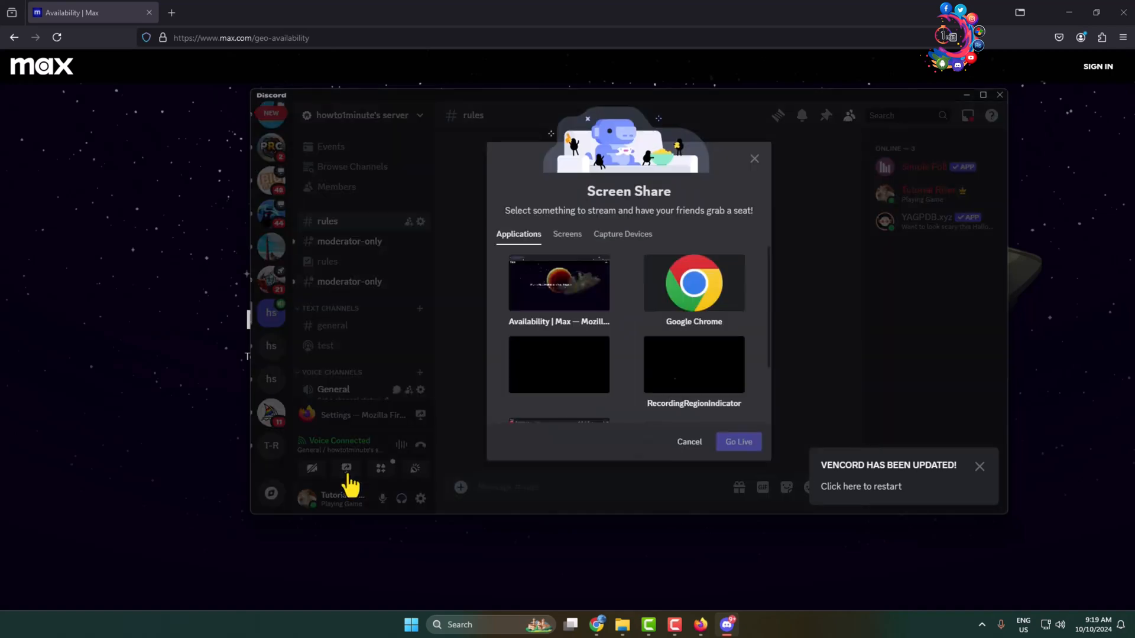
# Go Live streaming the 'Availability | Max — Mozilla Firefox' window with application audio
pyautogui.click(543, 291)
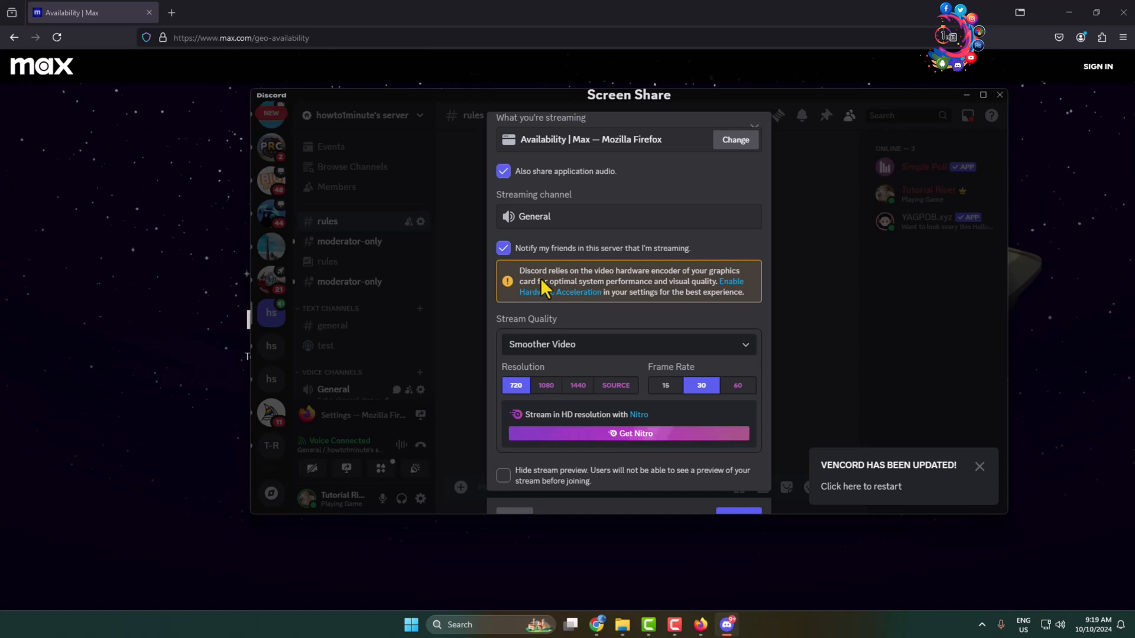
pyautogui.click(502, 171)
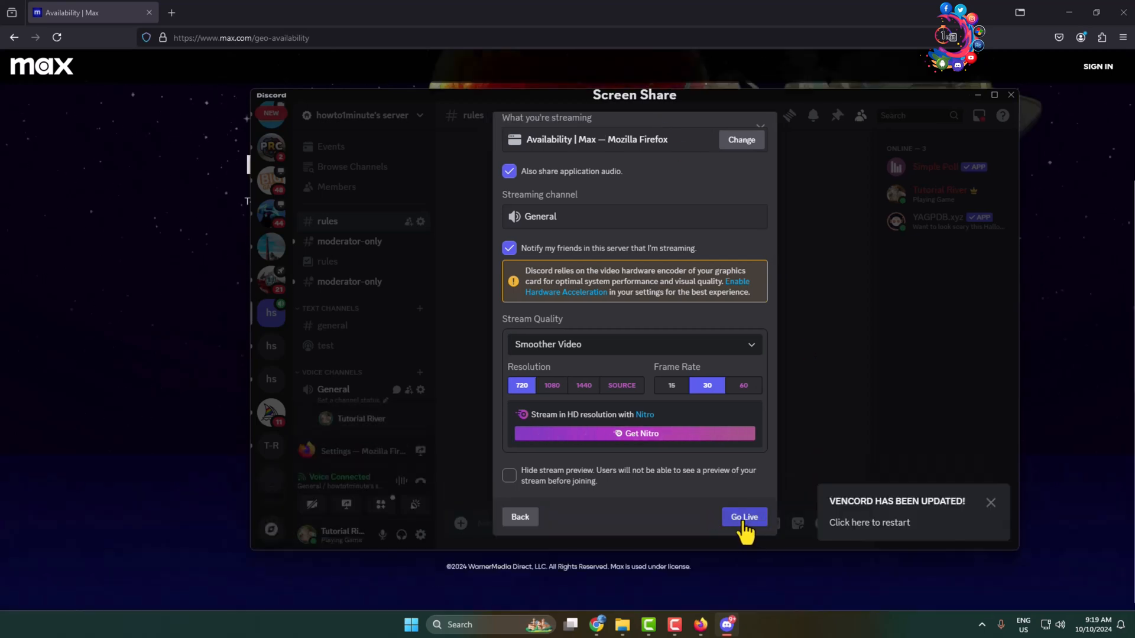
pyautogui.click(744, 517)
pyautogui.moveTo(876, 418)
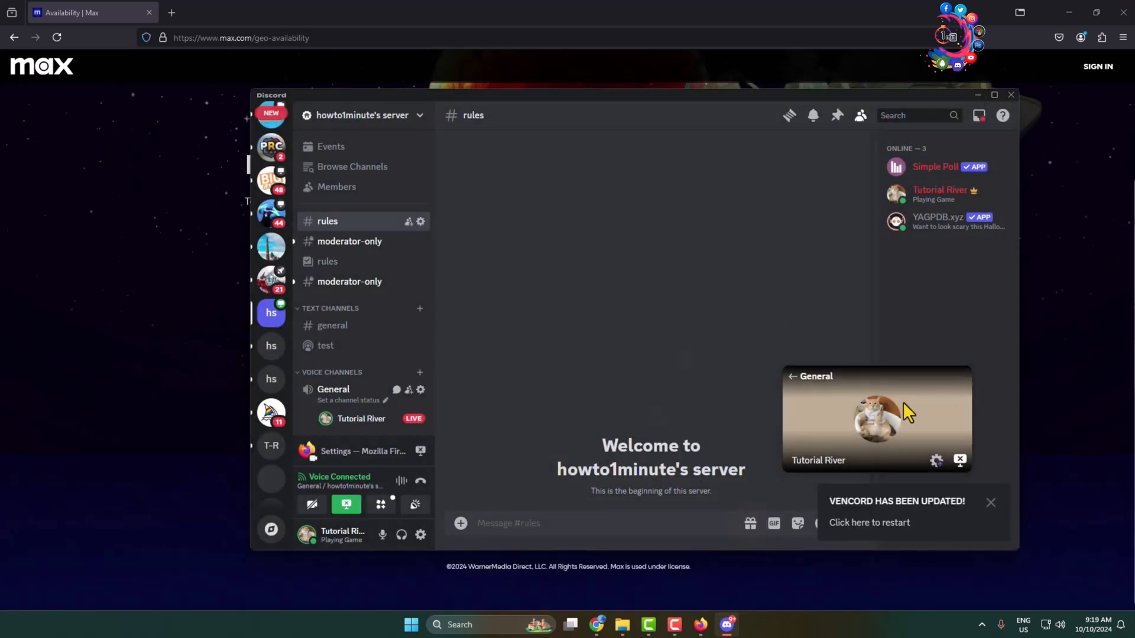
# Dismiss the 'Vencord has been updated' notification
pyautogui.click(992, 507)
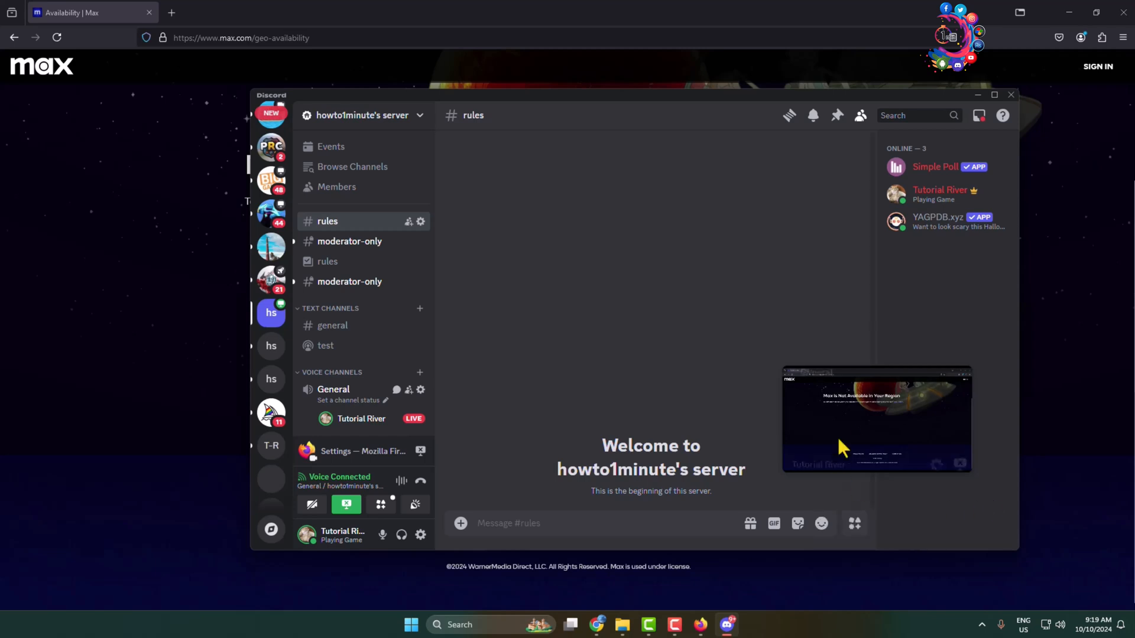